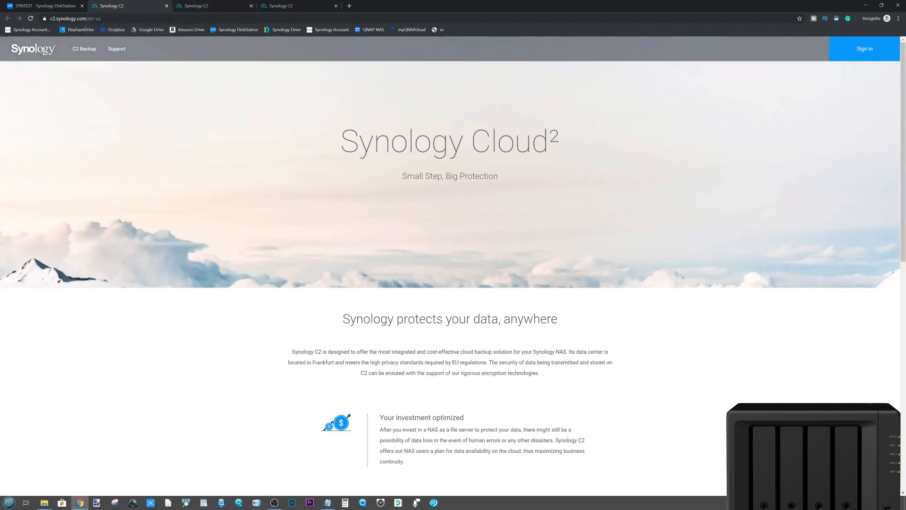
Step: Examine the Synology C2 landing page and the C2 Backup features page down to the free trial offer
left_click(65, 5)
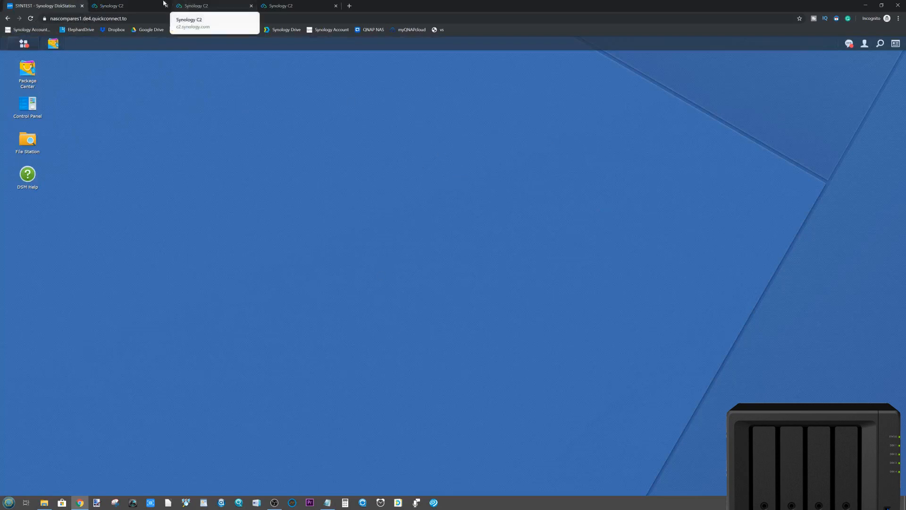
left_click(132, 5)
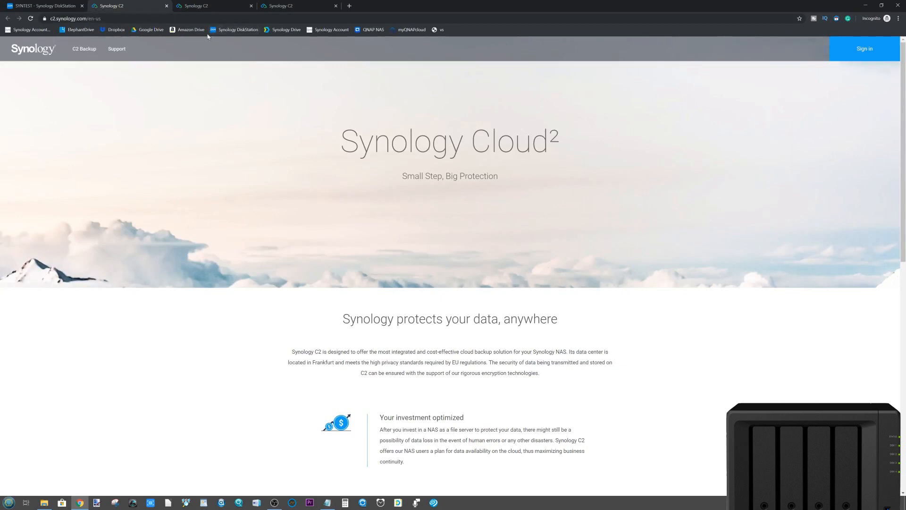
left_click_drag(338, 141, 568, 141)
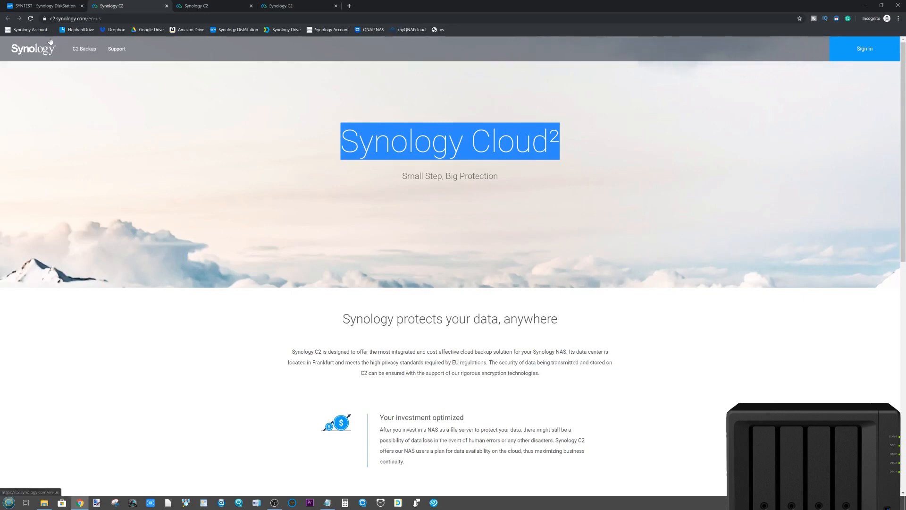
left_click(203, 6)
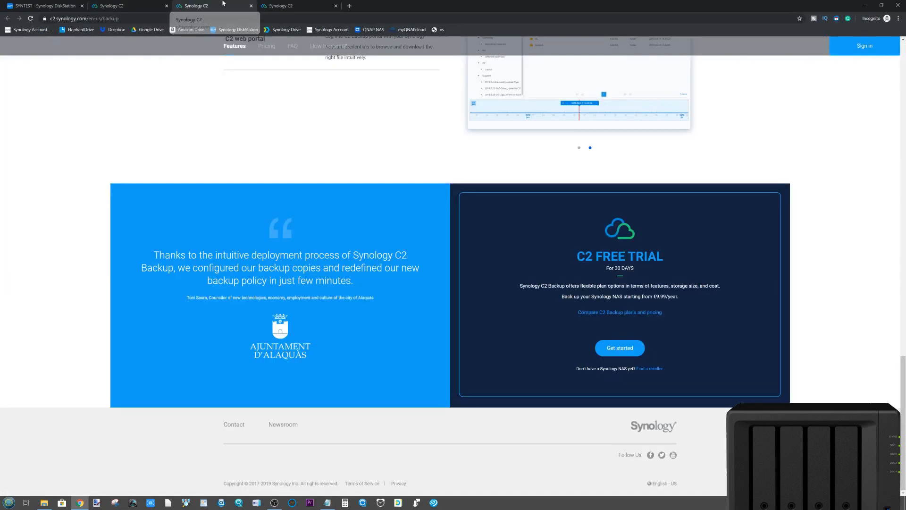
left_click_drag(902, 377, 900, 61)
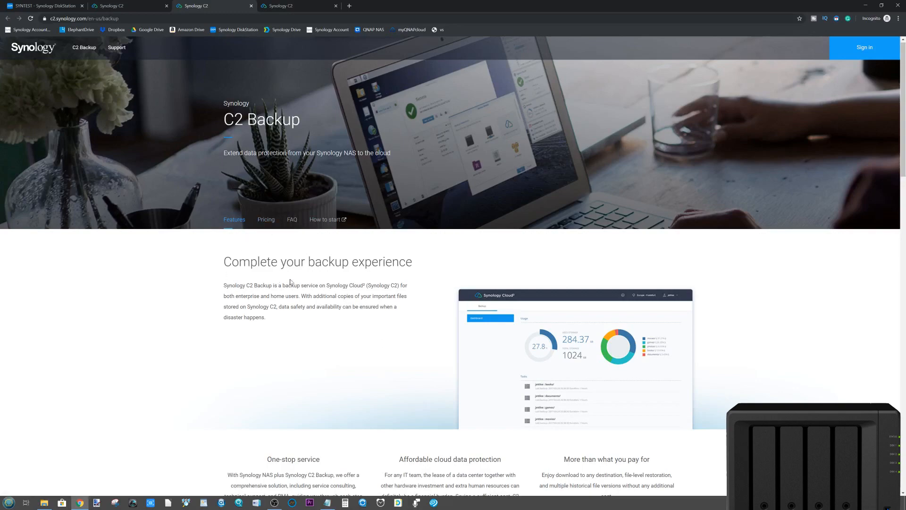
scroll(290, 282, "down", 7)
scroll(291, 282, "down", 10)
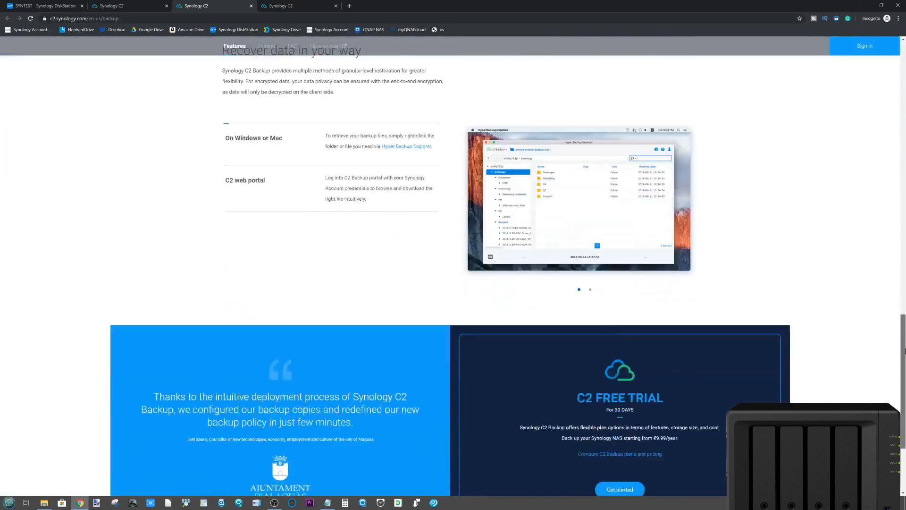
scroll(682, 265, "down", 4)
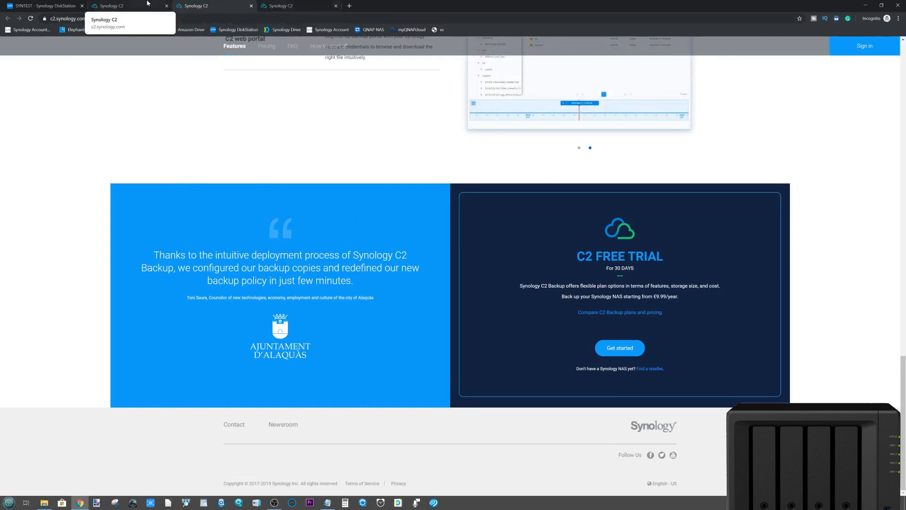
Step: Check the current subscription plan in the C2 portal and look through the C2 Backup features page again
left_click(311, 4)
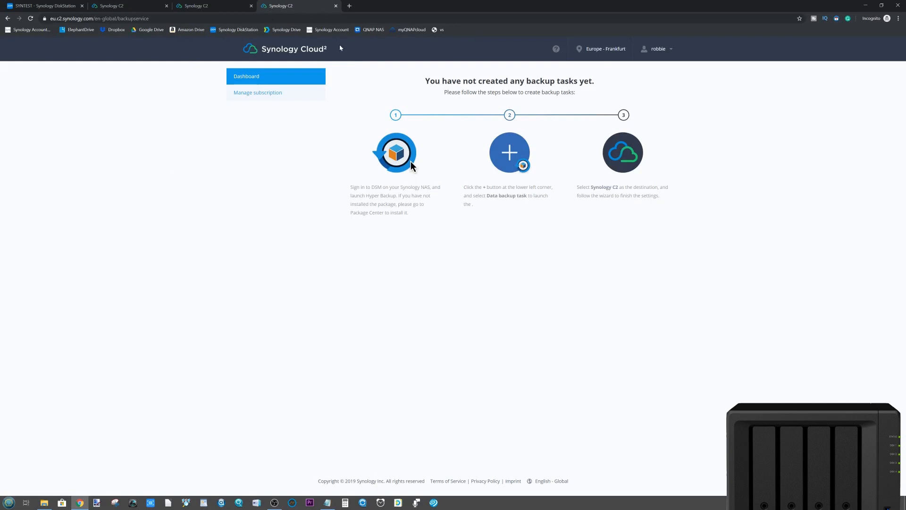
left_click(263, 94)
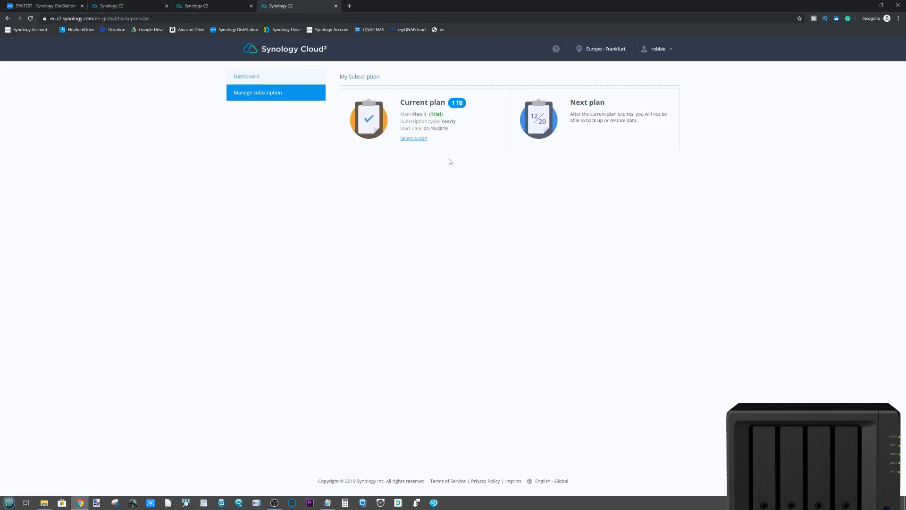
left_click(208, 7)
scroll(285, 126, "up", 15)
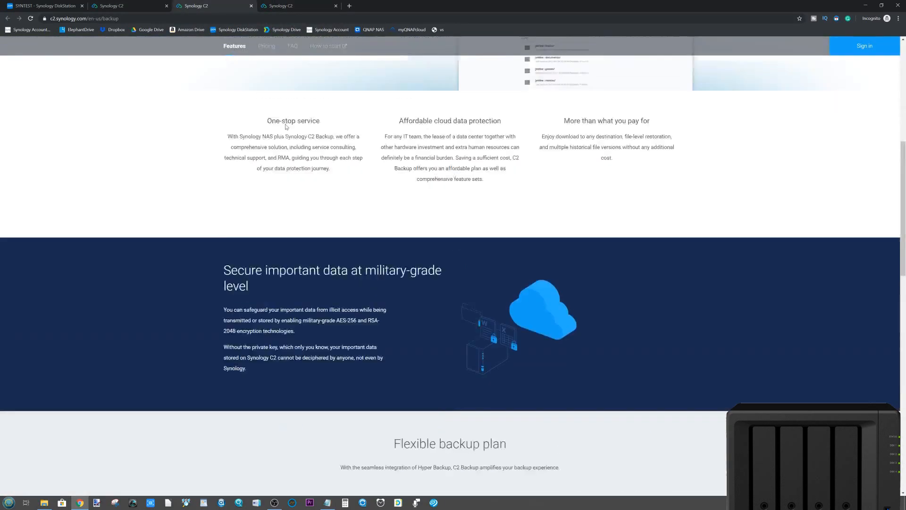
scroll(286, 126, "up", 7)
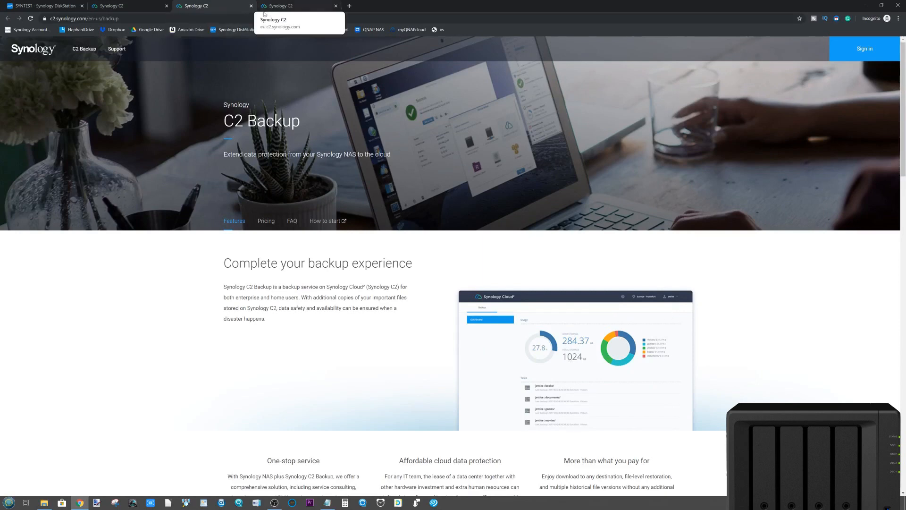
left_click_drag(903, 66, 904, 348)
scroll(533, 292, "down", 2)
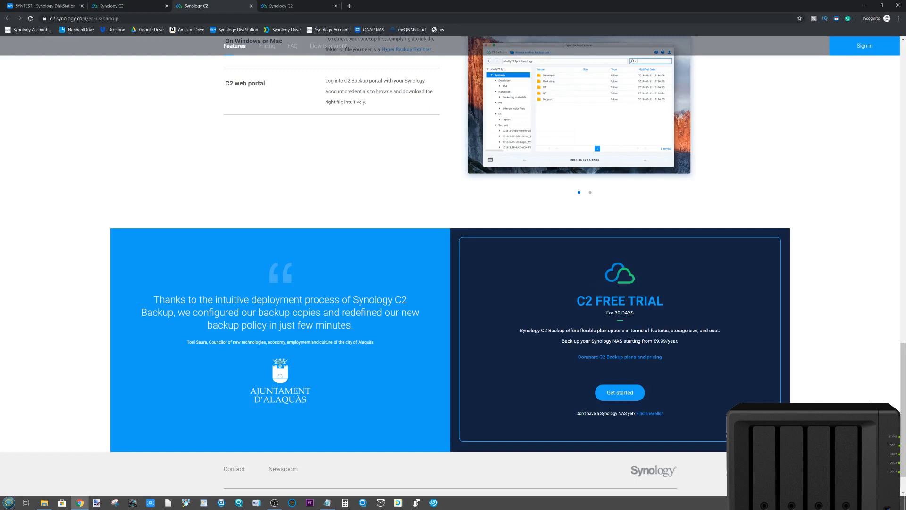
Step: Look at the NAS's QuickConnect address and review the C2 portal dashboard's steps for creating a backup task
left_click(45, 6)
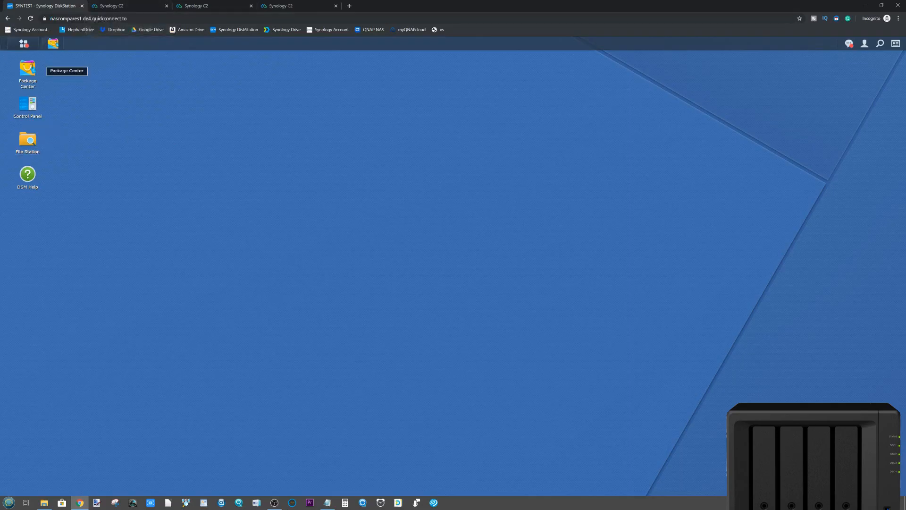
left_click_drag(127, 19, 88, 18)
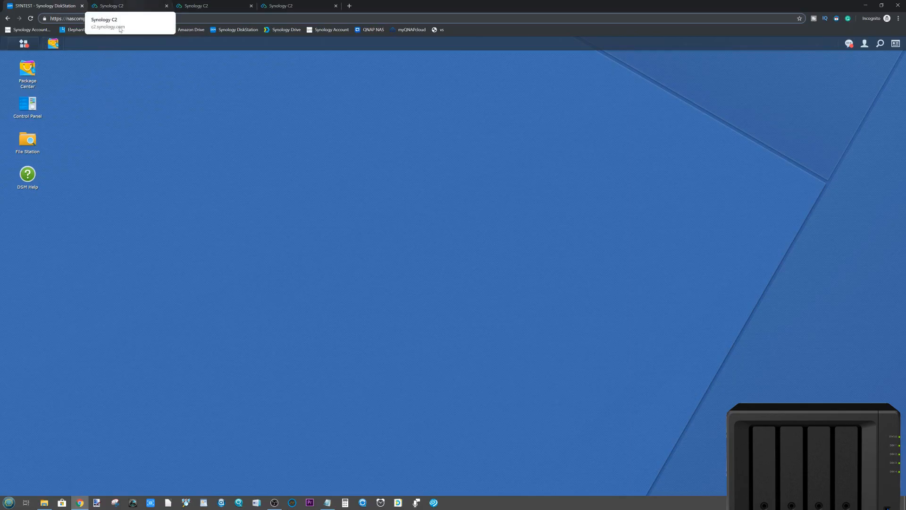
left_click(126, 4)
left_click(283, 6)
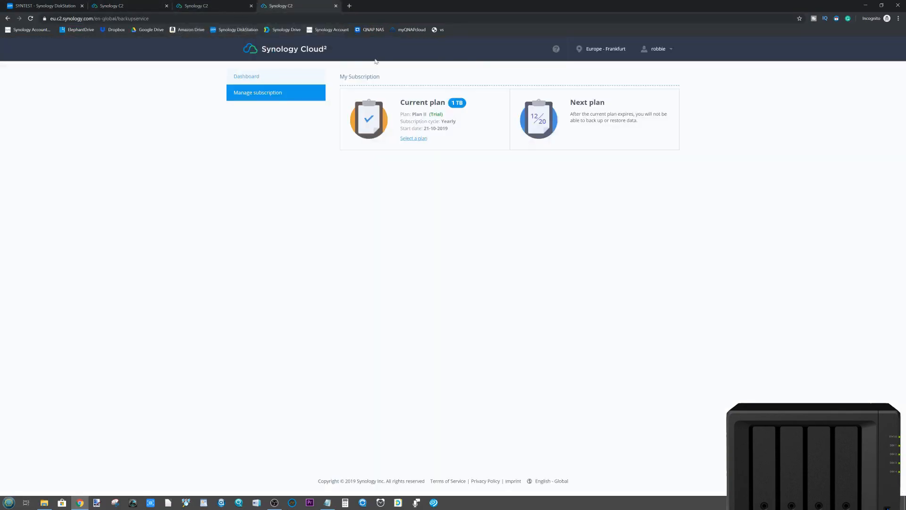
left_click(245, 77)
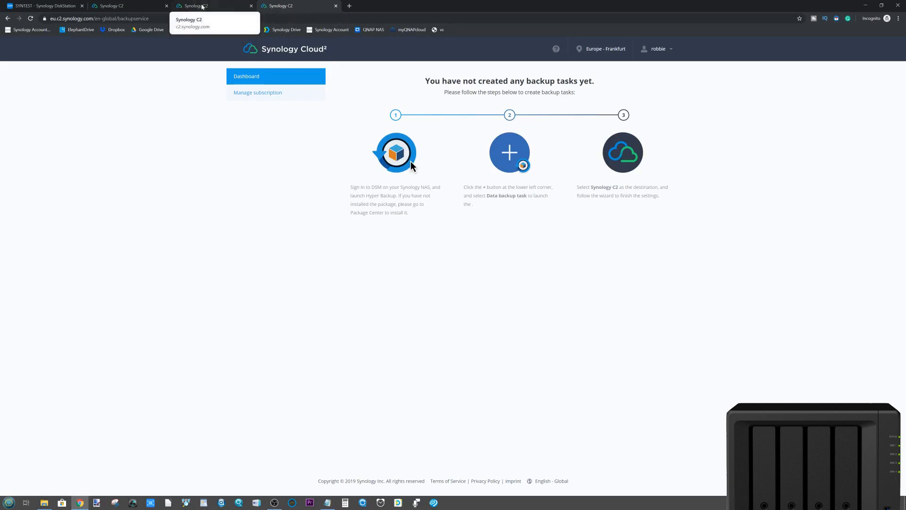
Step: Launch Hyper Backup on the DiskStation and choose Synology C2 cloud backup as the backup destination
left_click(47, 4)
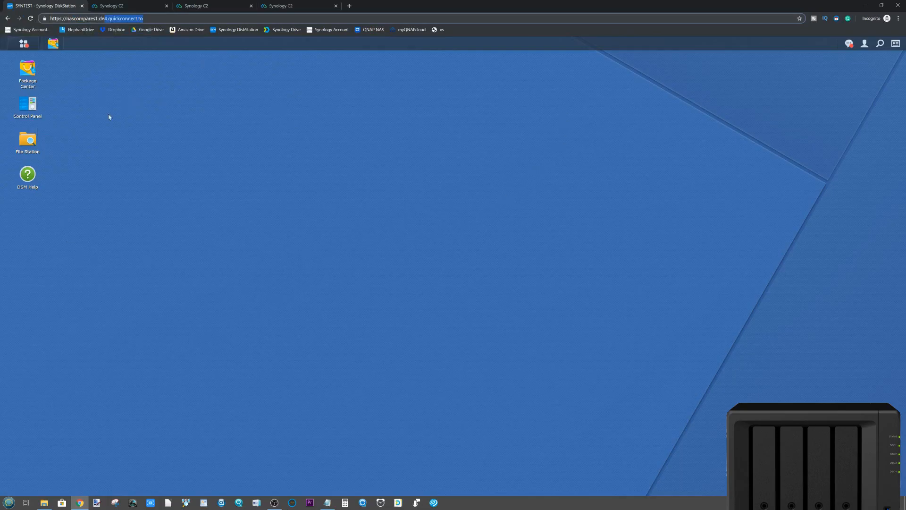
left_click(20, 46)
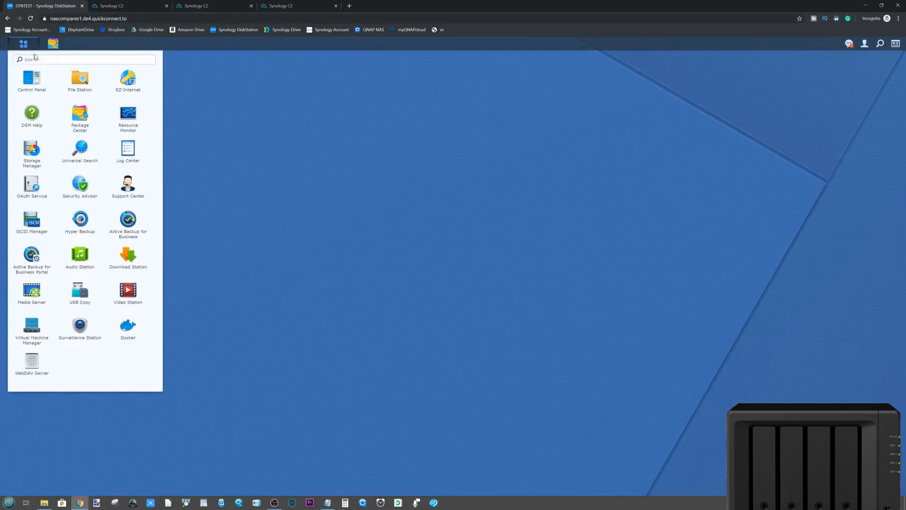
left_click(84, 225)
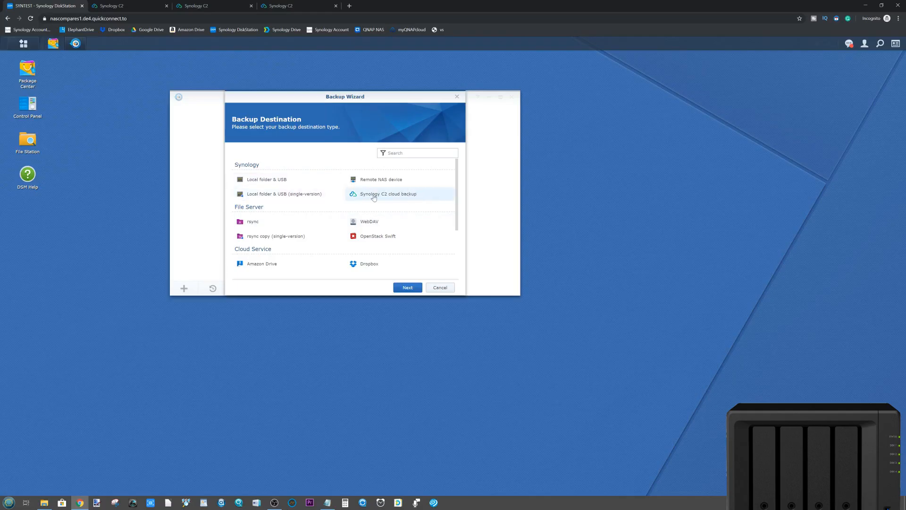
left_click(407, 195)
left_click(403, 287)
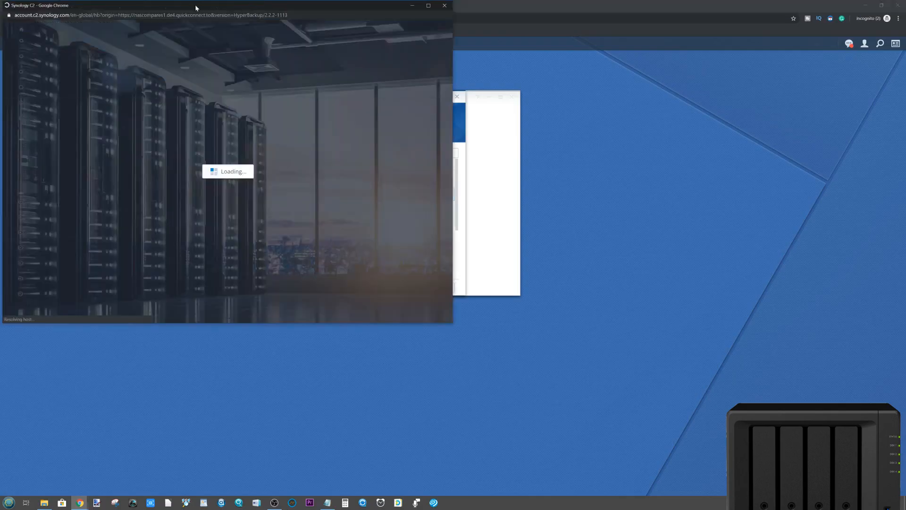
Step: Agree to grant Hyper Backup authorization to access Synology C2 Backup for creating the data backup task
left_click_drag(196, 5, 240, 54)
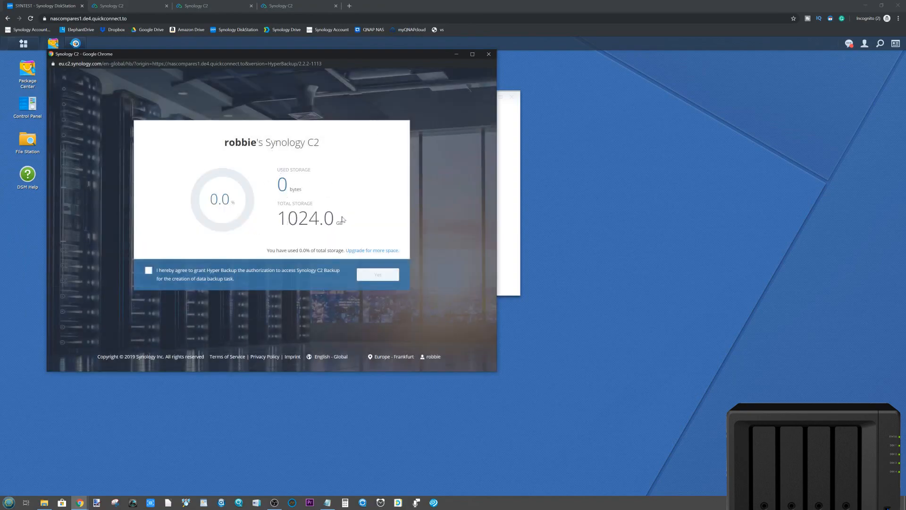
left_click(149, 271)
left_click(378, 275)
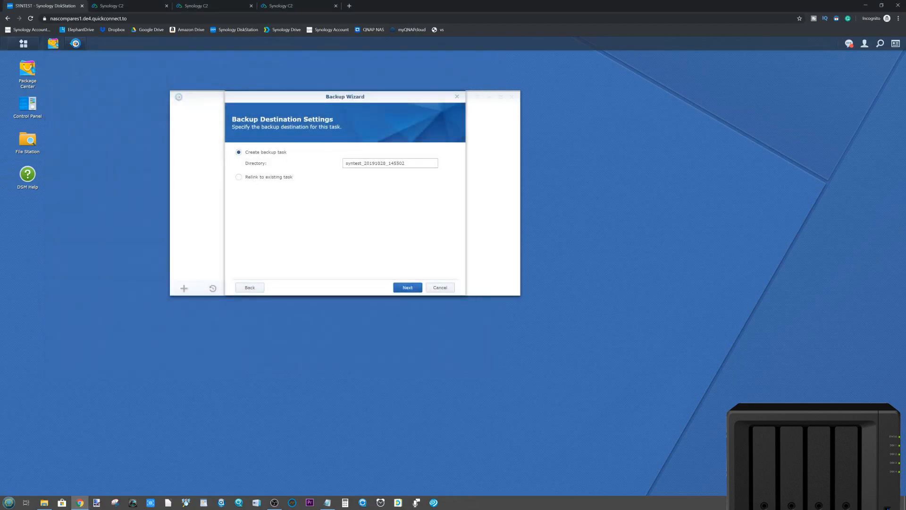
Step: Create the backup task with the destination directory named SYNBACKUP
left_click_drag(405, 162, 361, 162)
left_click_drag(399, 163, 331, 164)
type("SYNBACKUP")
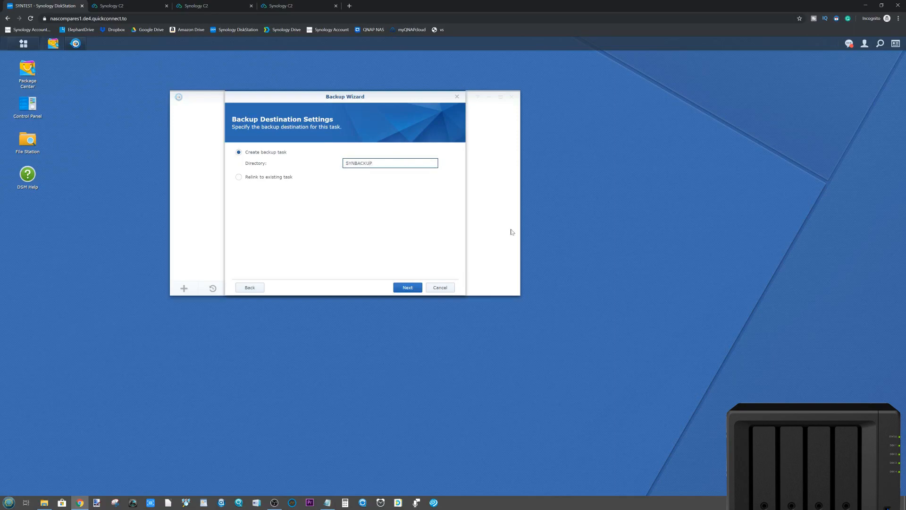
left_click(414, 288)
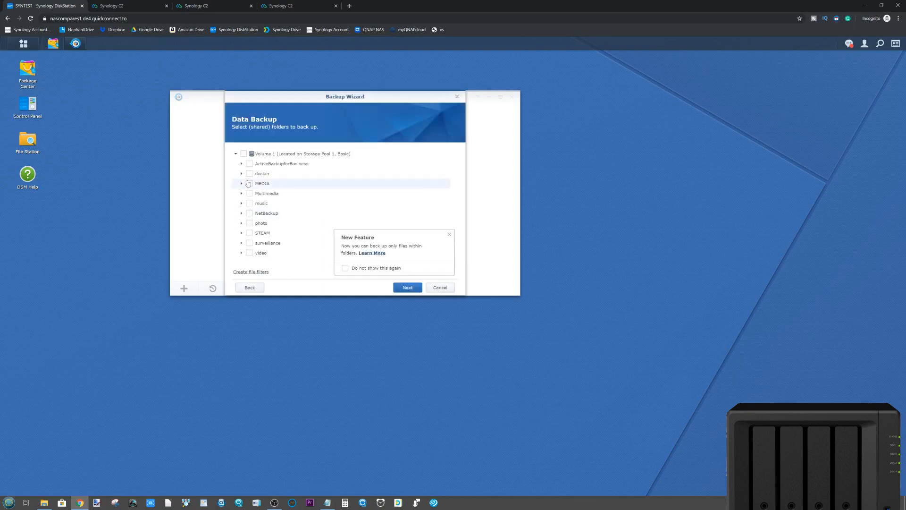
Step: Select the Multimedia subfolders All Our Pictures, All our Videos, Audio Books and Rips, and Work for backup
left_click(450, 235)
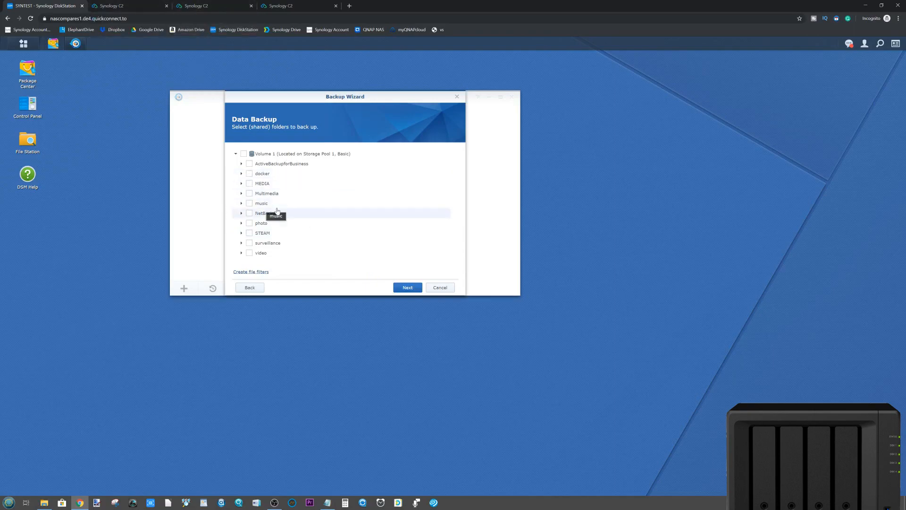
left_click(241, 194)
scroll(374, 205, "down", 2)
scroll(386, 204, "up", 2)
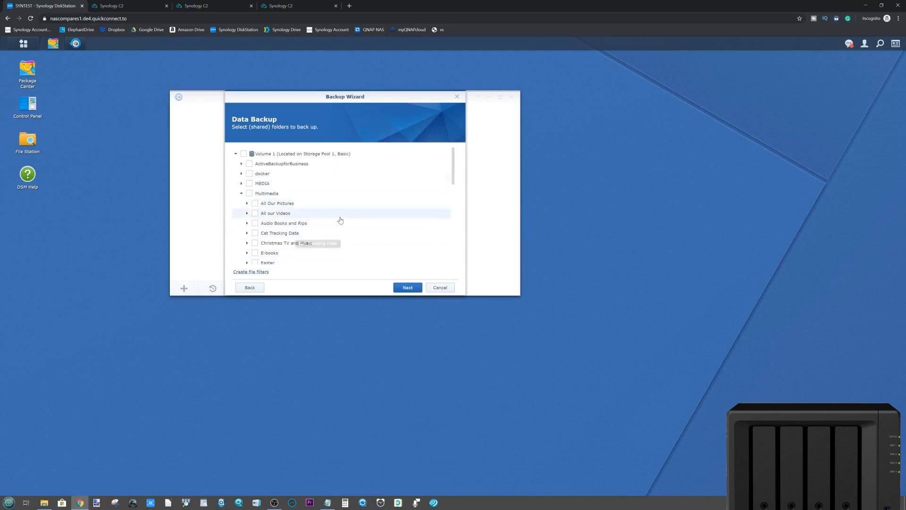
scroll(257, 203, "down", 2)
left_click(255, 169)
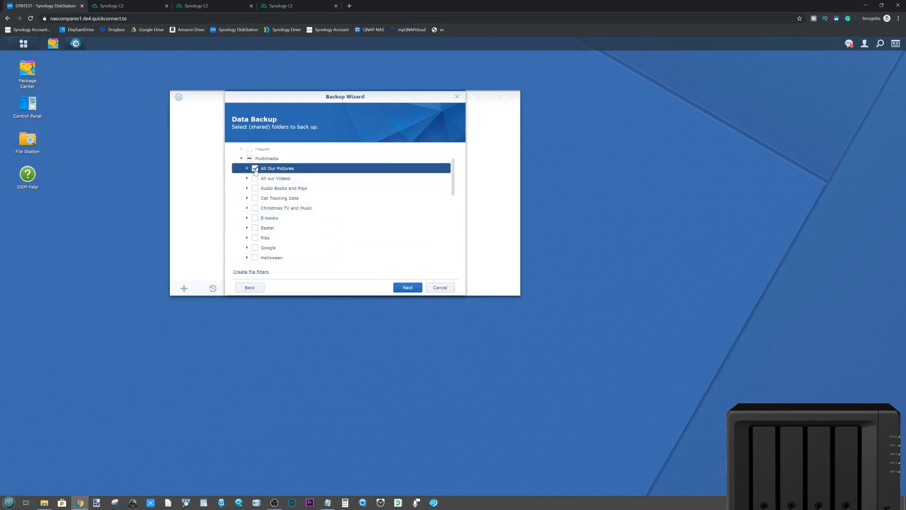
left_click(255, 178)
left_click(255, 188)
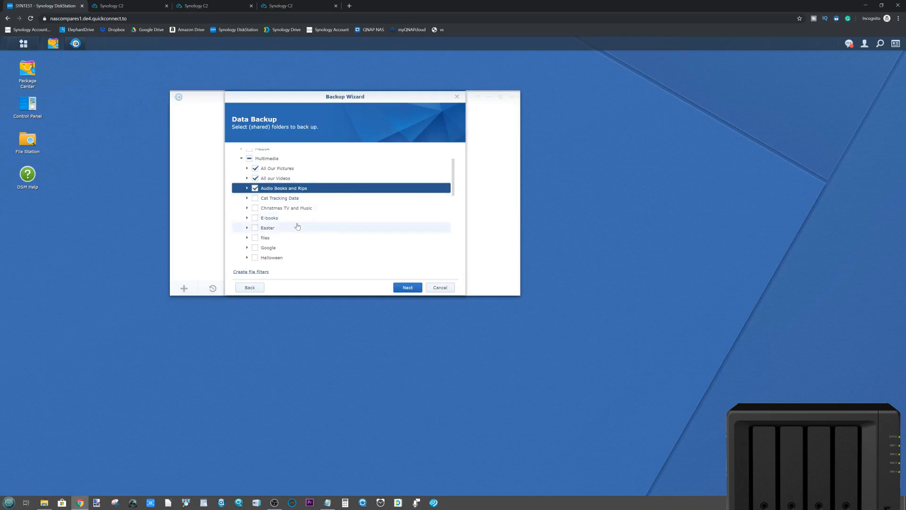
scroll(296, 225, "down", 10)
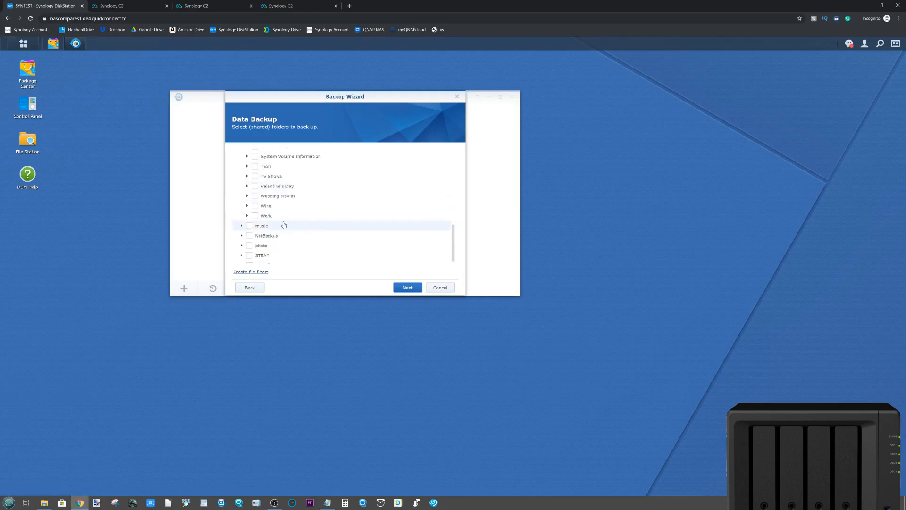
left_click(268, 216)
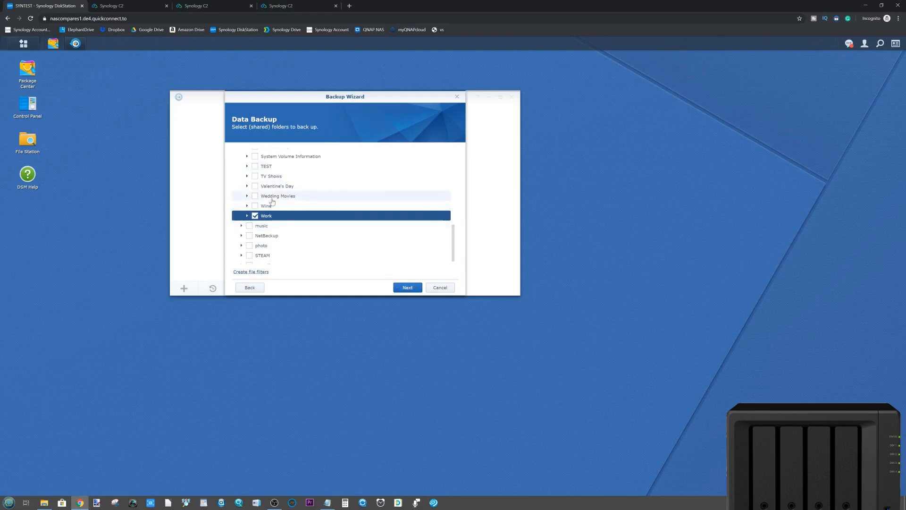
scroll(284, 250, "up", 3)
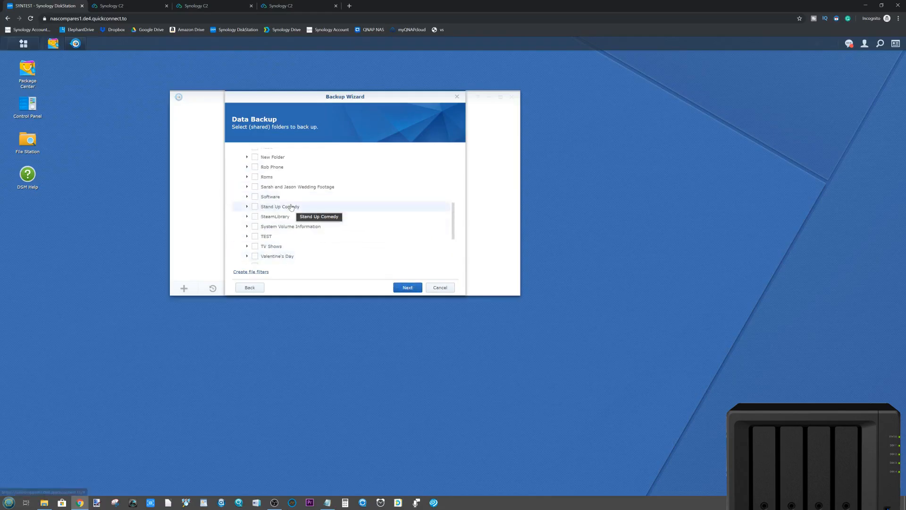
left_click(407, 289)
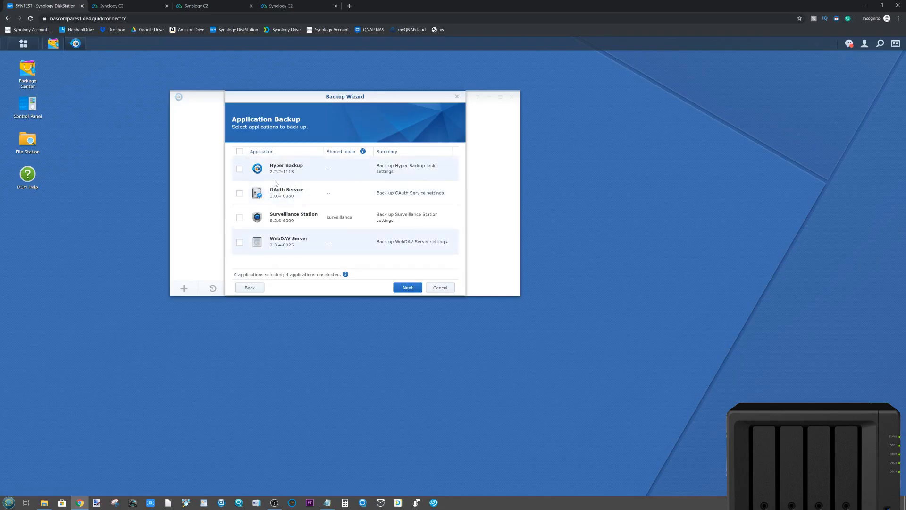
Step: Include the Hyper Backup application in the backup and accept the default backup settings
left_click(240, 169)
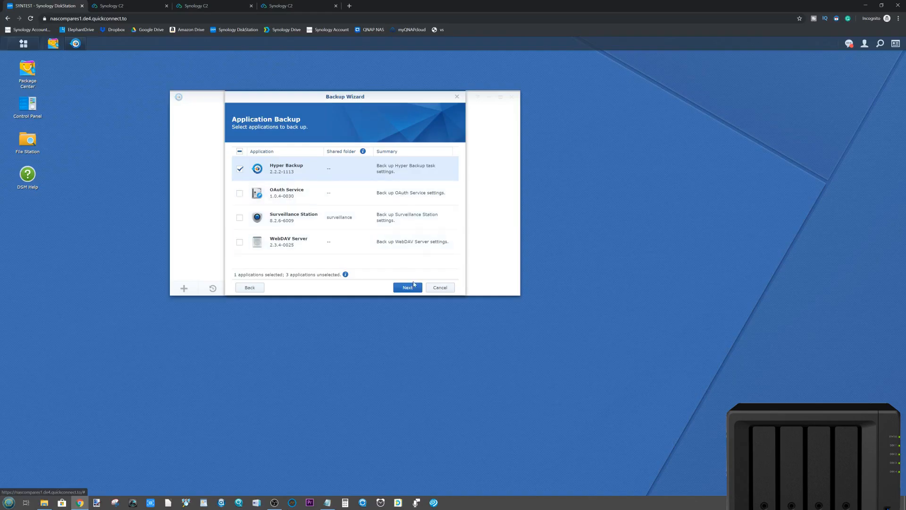
left_click(407, 289)
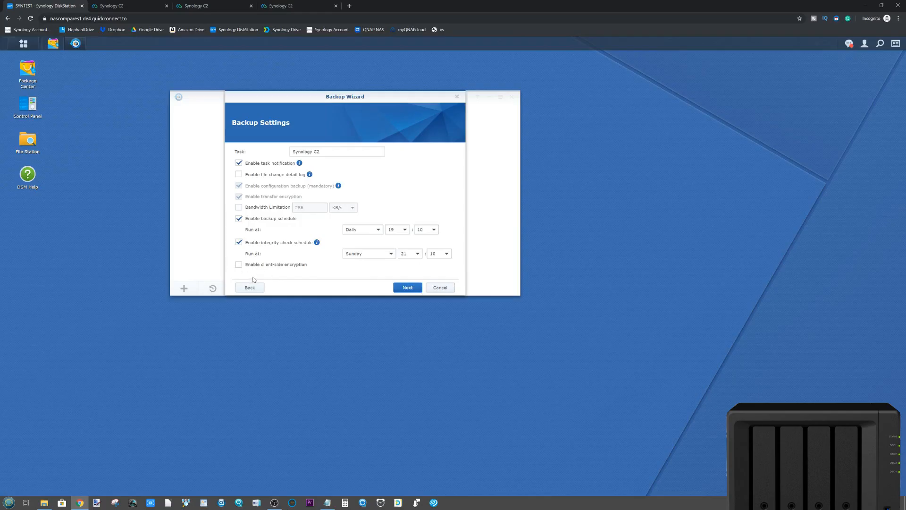
left_click(408, 289)
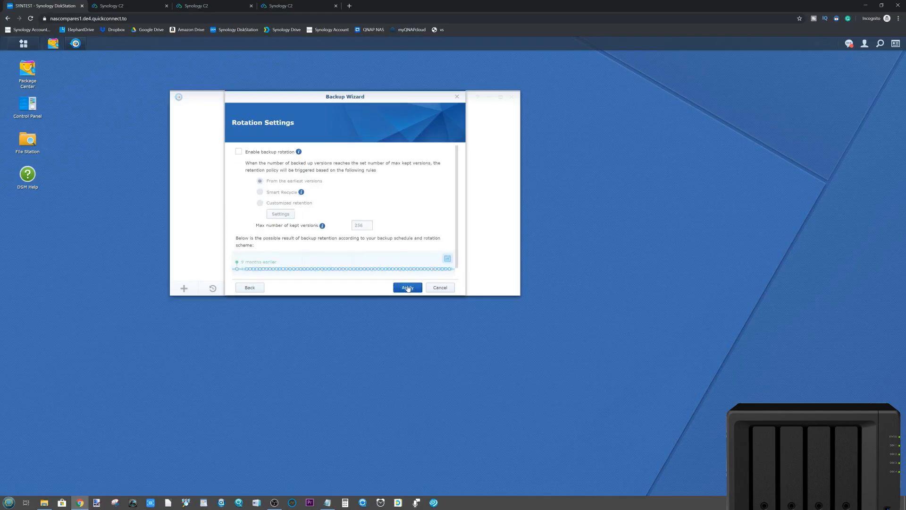
Step: Review the rotation settings and apply them with backup rotation left disabled to create the backup task
scroll(330, 203, "down", 1)
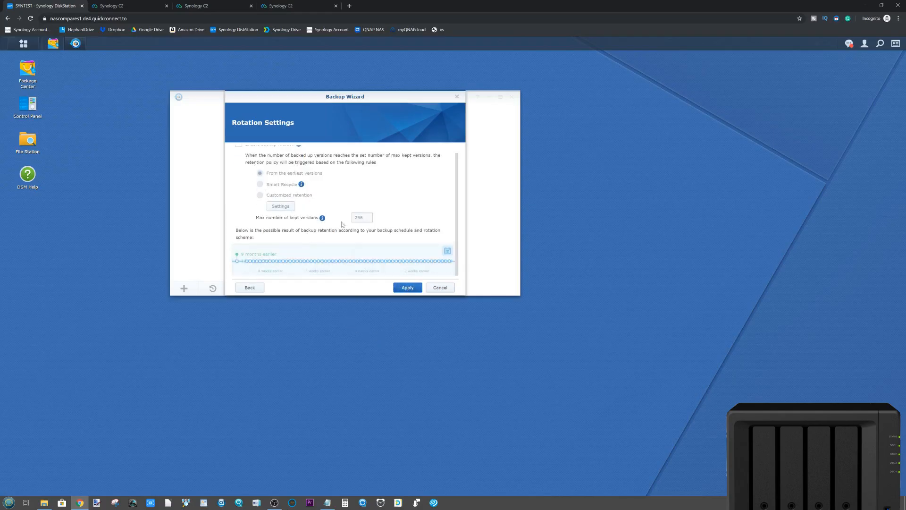
scroll(280, 217, "up", 1)
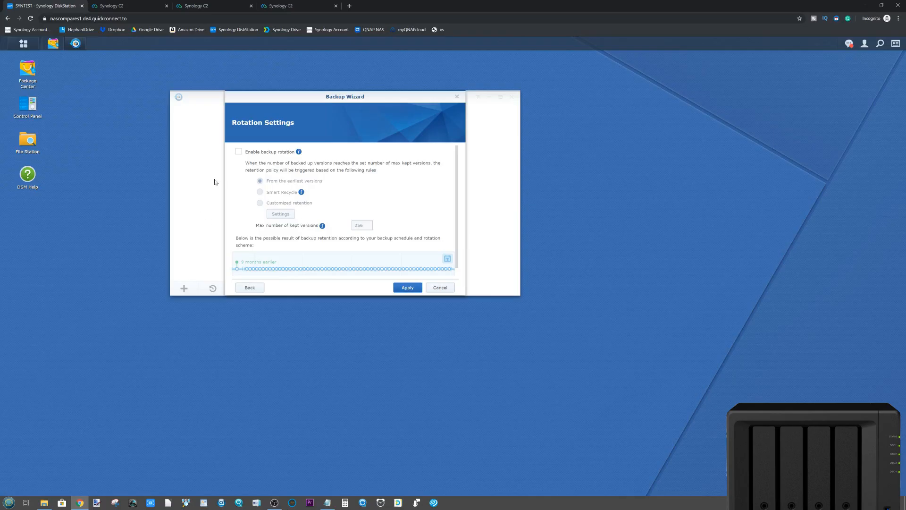
scroll(279, 180, "down", 1)
scroll(283, 199, "up", 1)
left_click(408, 287)
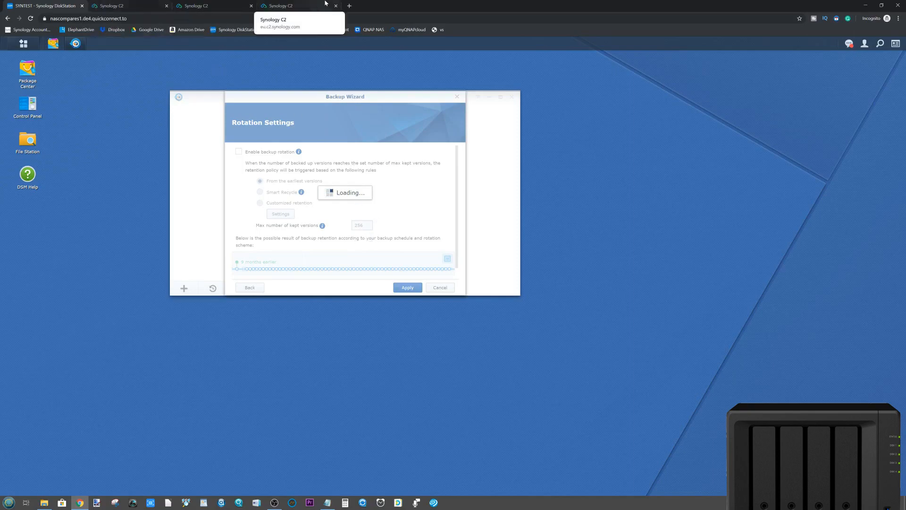
Step: Start the new task's first backup immediately and check the Synology C2 web dashboard for backup tasks
left_click(302, 5)
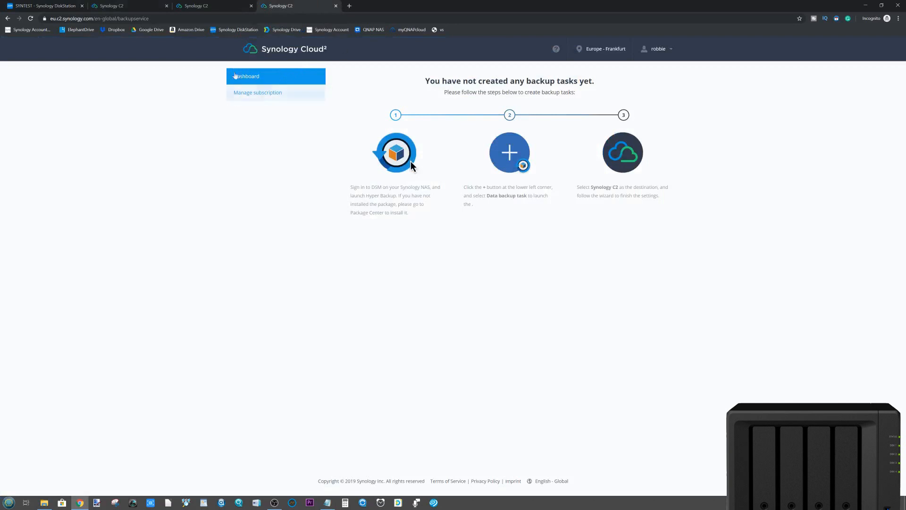
left_click(5, 2)
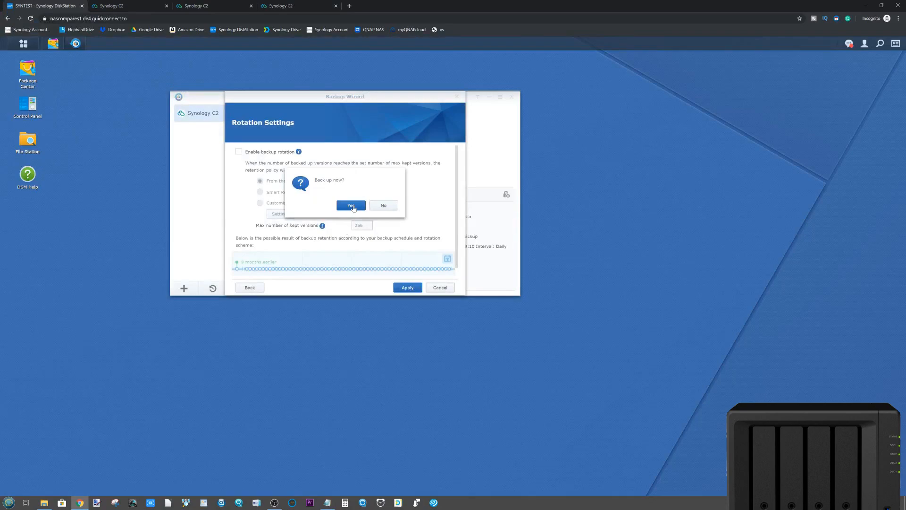
left_click(353, 209)
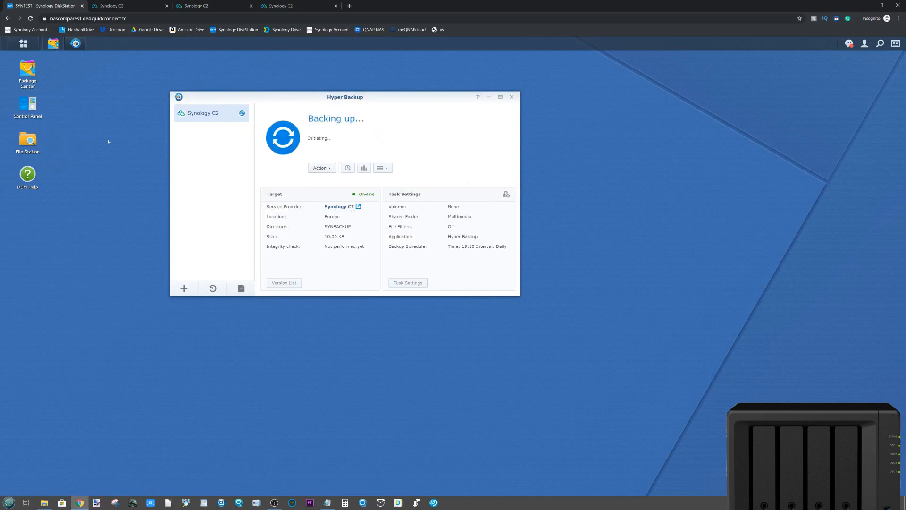
left_click(282, 5)
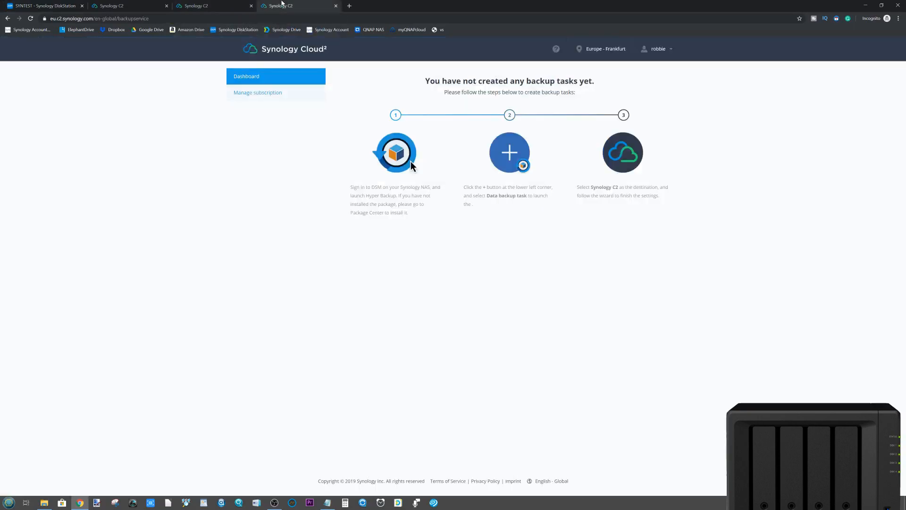
left_click(81, 5)
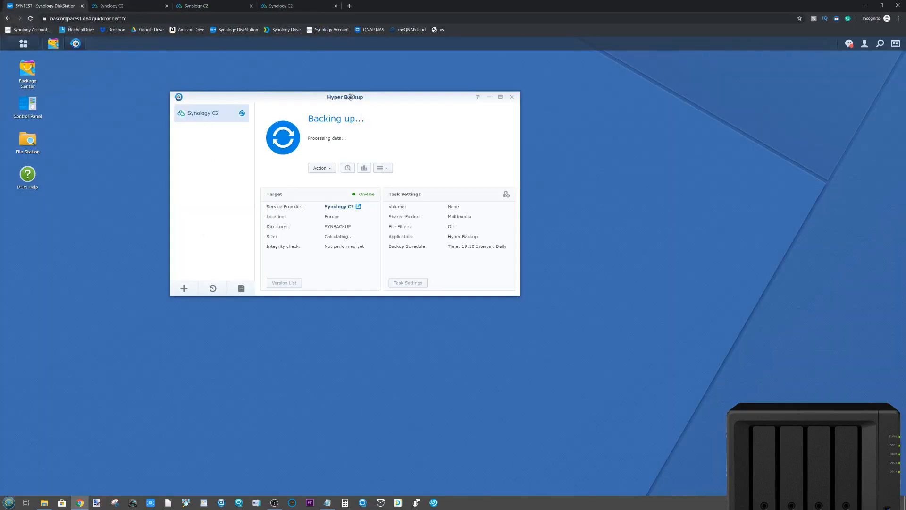
Step: Examine the cloud service destinations offered for a new data backup task and close the wizard without creating one
left_click(193, 287)
left_click(202, 265)
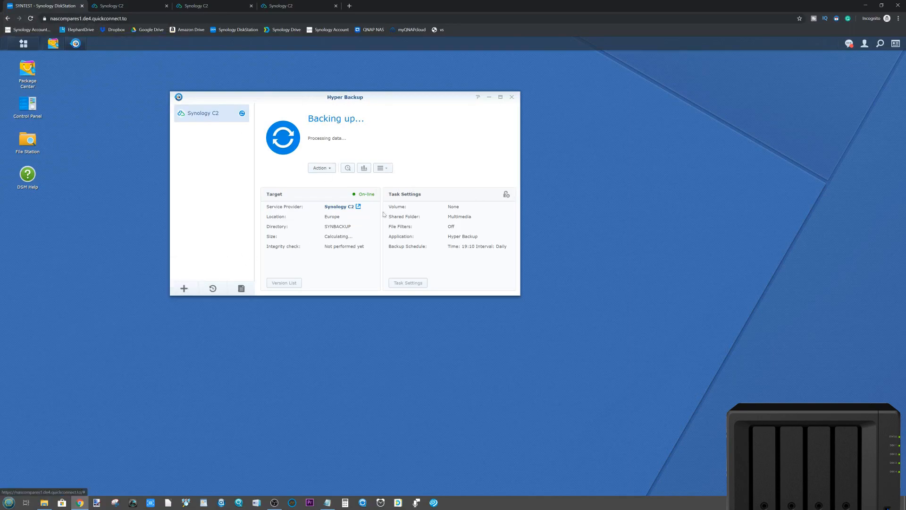
scroll(396, 214, "down", 3)
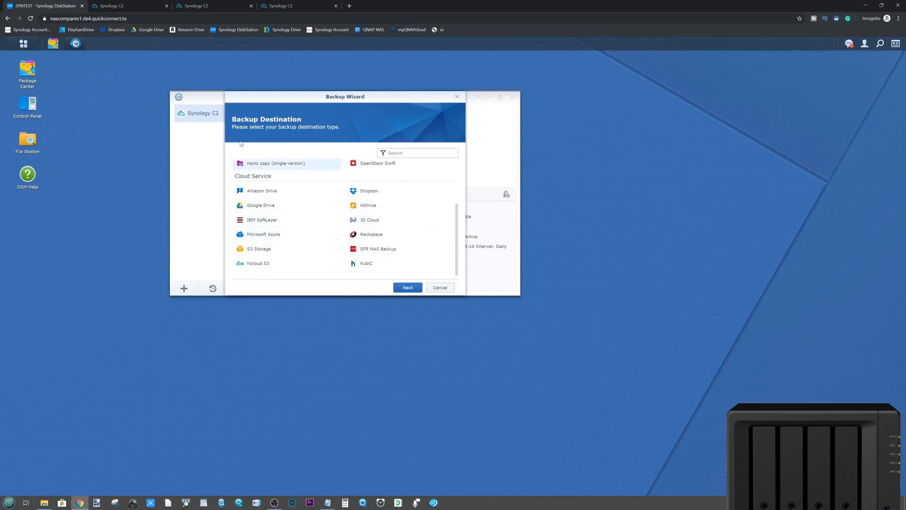
left_click_drag(320, 95, 498, 187)
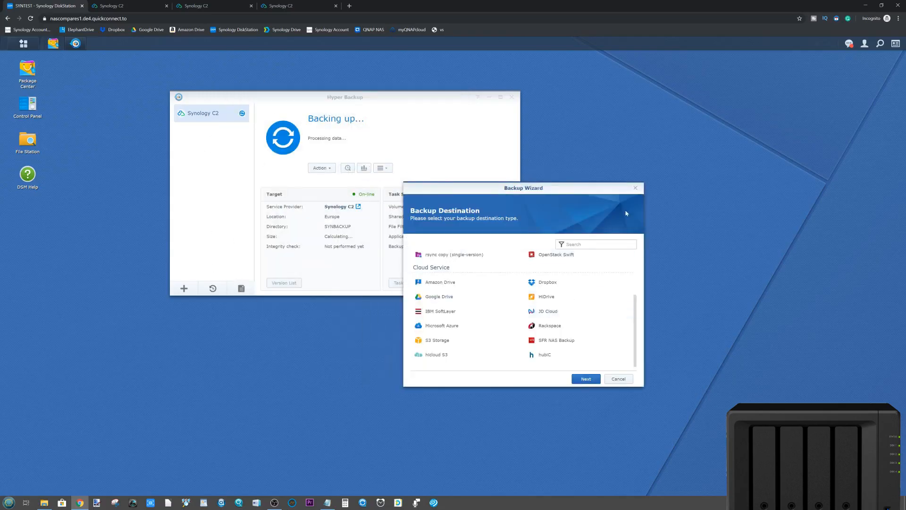
left_click(635, 188)
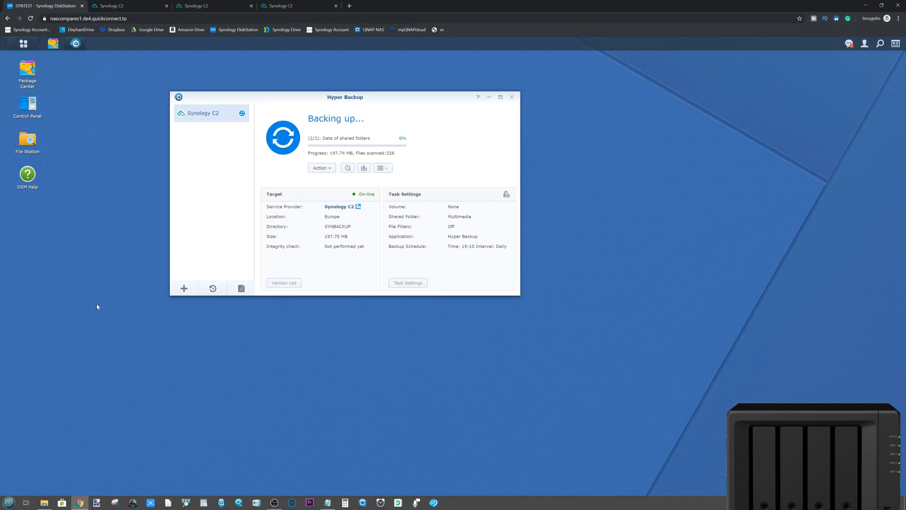
Step: Check the Synology C2 dashboard and open the pricing plans on the C2 Backup product page
left_click(306, 6)
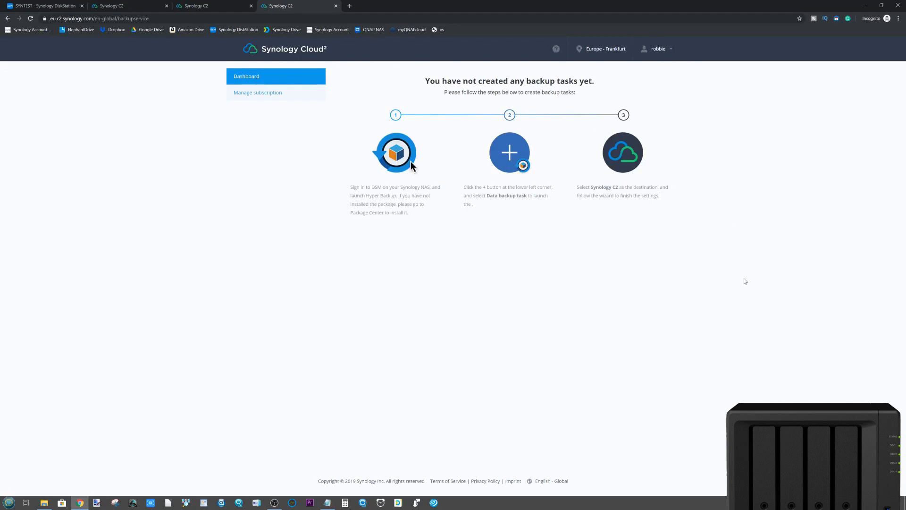
left_click(215, 5)
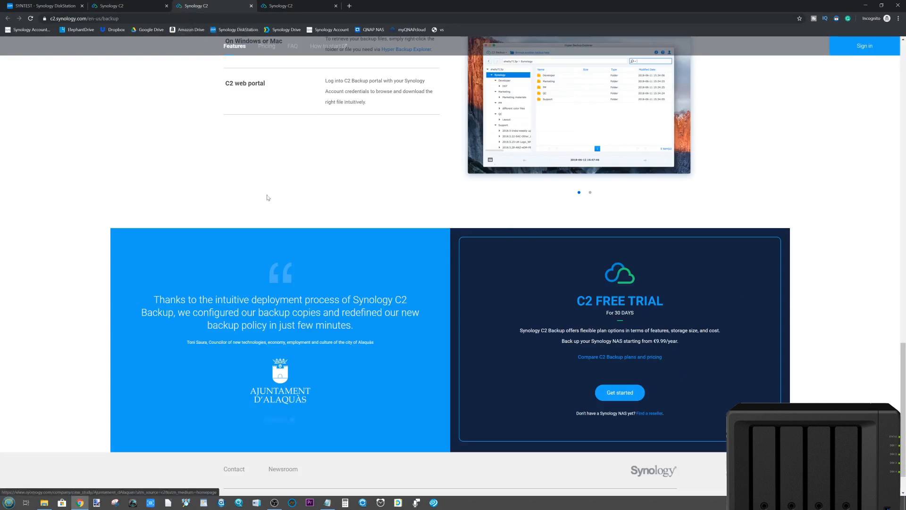
scroll(231, 243, "up", 7)
scroll(231, 243, "up", 8)
scroll(187, 226, "up", 9)
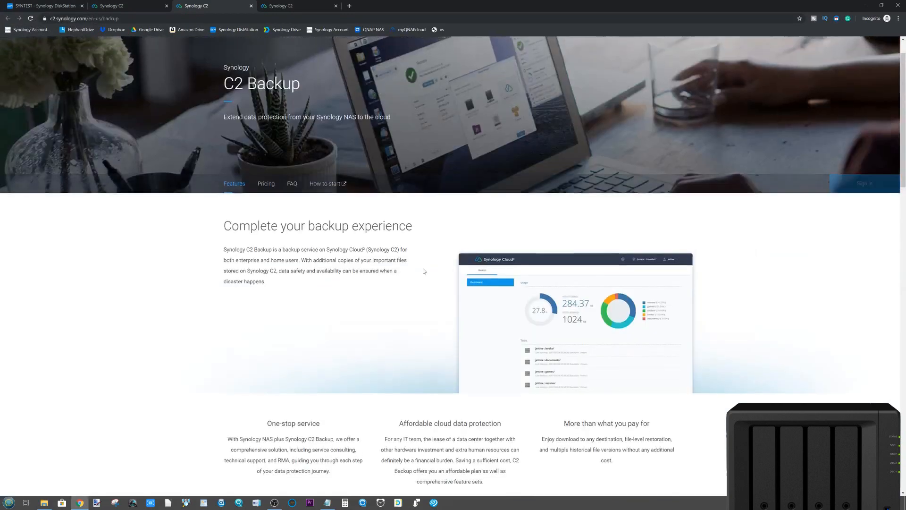
left_click(267, 222)
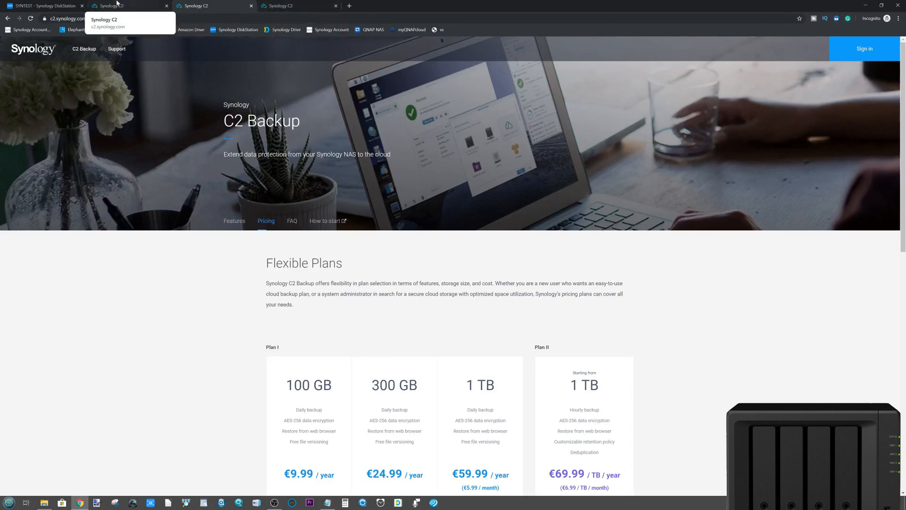
Step: Return to the NAS desktop and move the Hyper Backup window closer to the centre
left_click(45, 6)
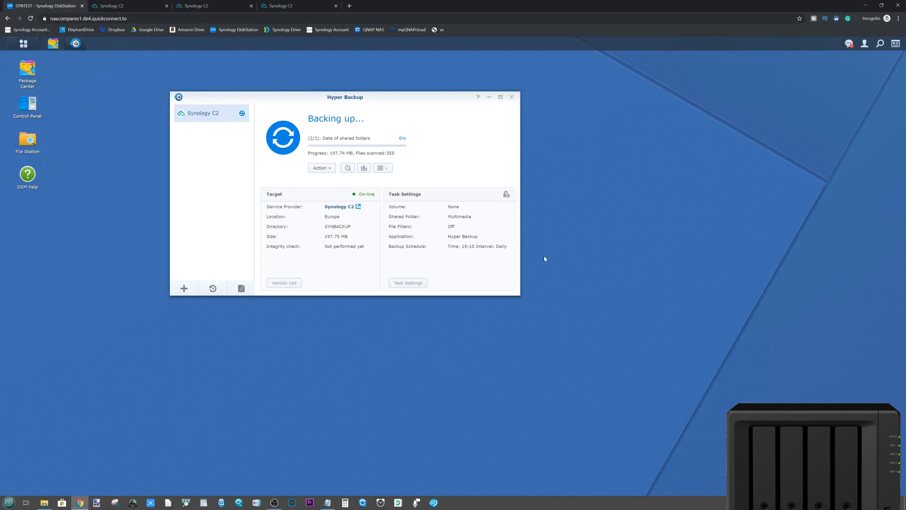
left_click_drag(380, 100, 430, 140)
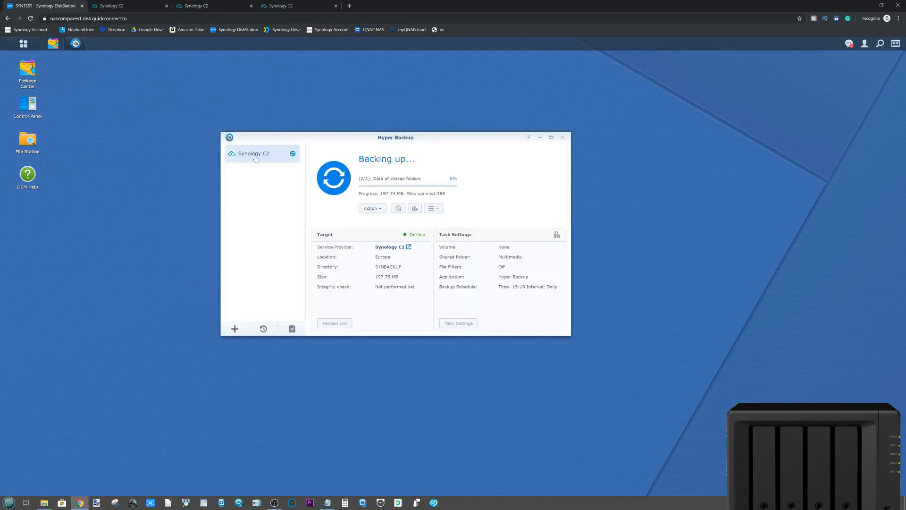